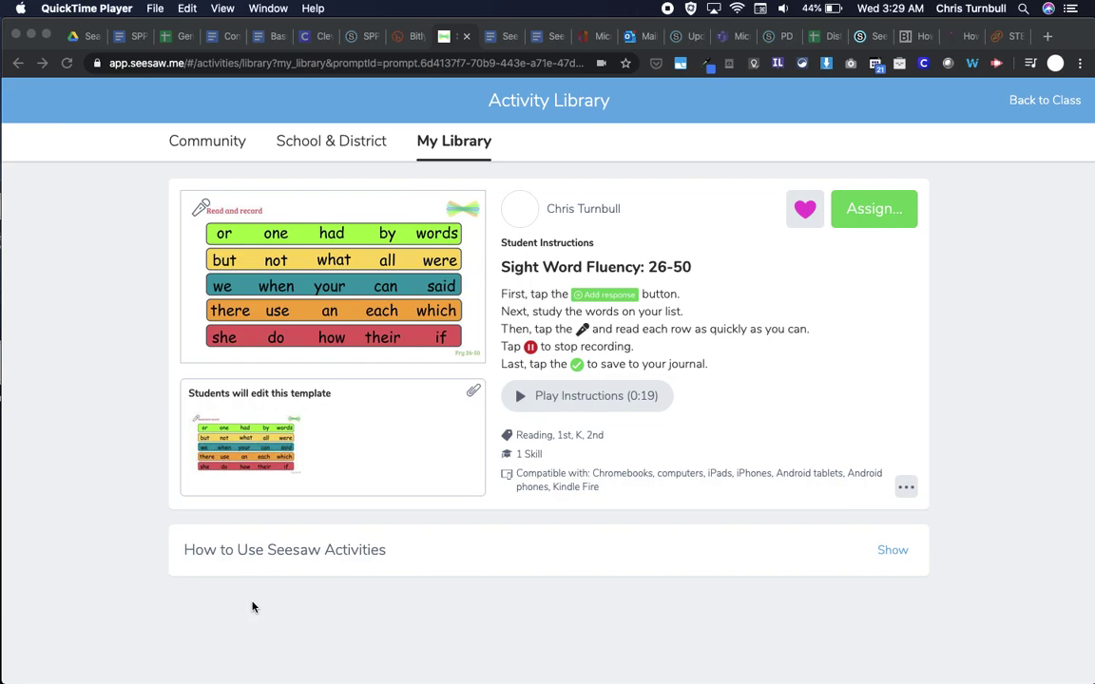
- Begin assigning the Sight Word Fluency: 26-50 activity and choose the PL Training class
left_click(878, 210)
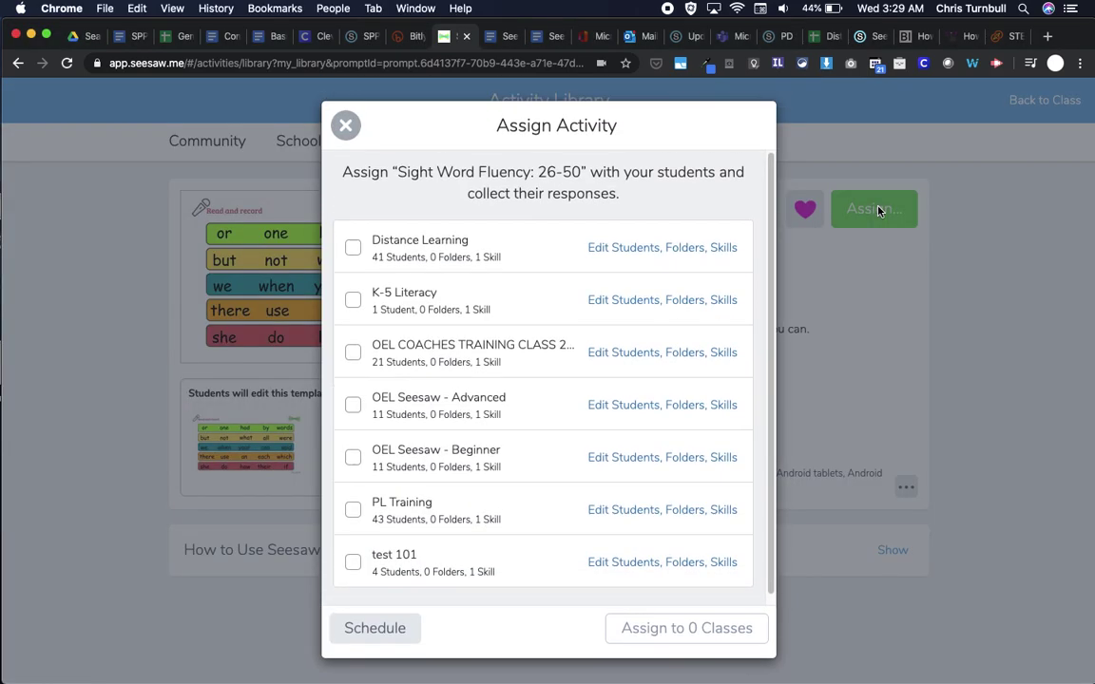
scroll(447, 513, "down", 1)
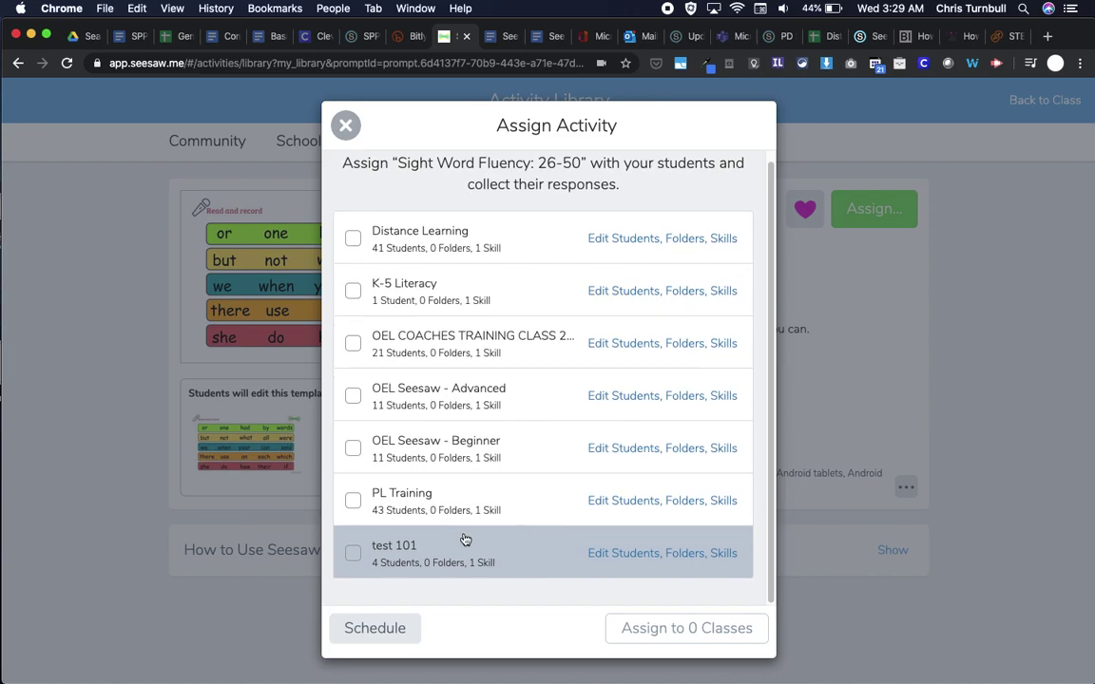
left_click(354, 501)
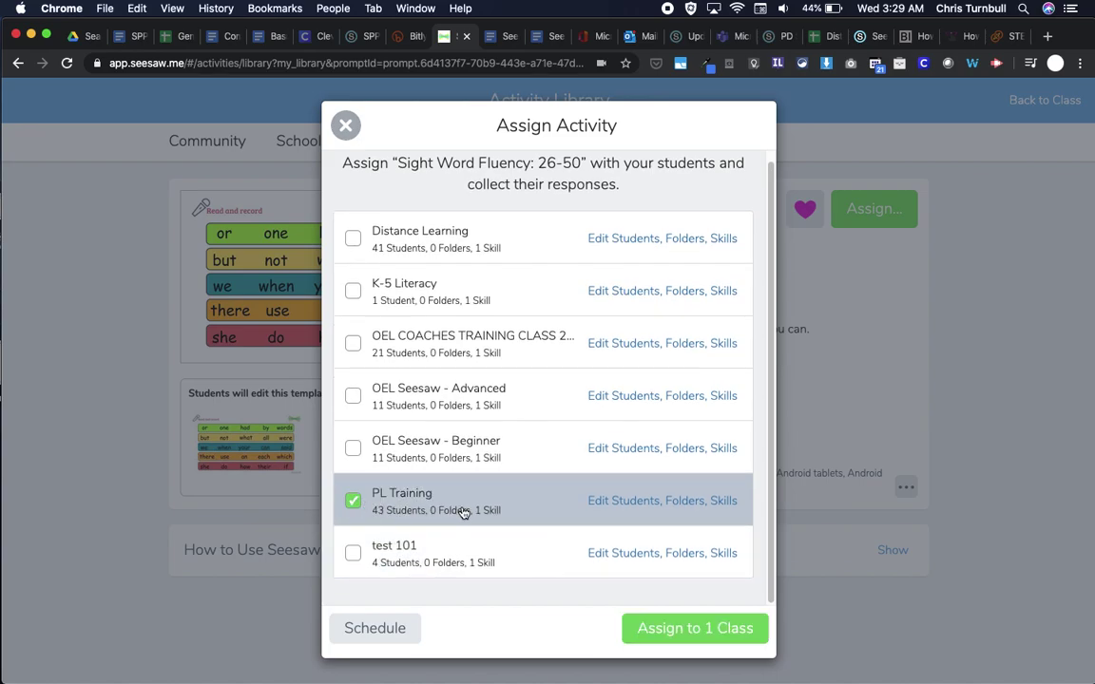
- Limit the PL Training assignment to students PL1, PL10, PL12 and PL14
left_click(624, 503)
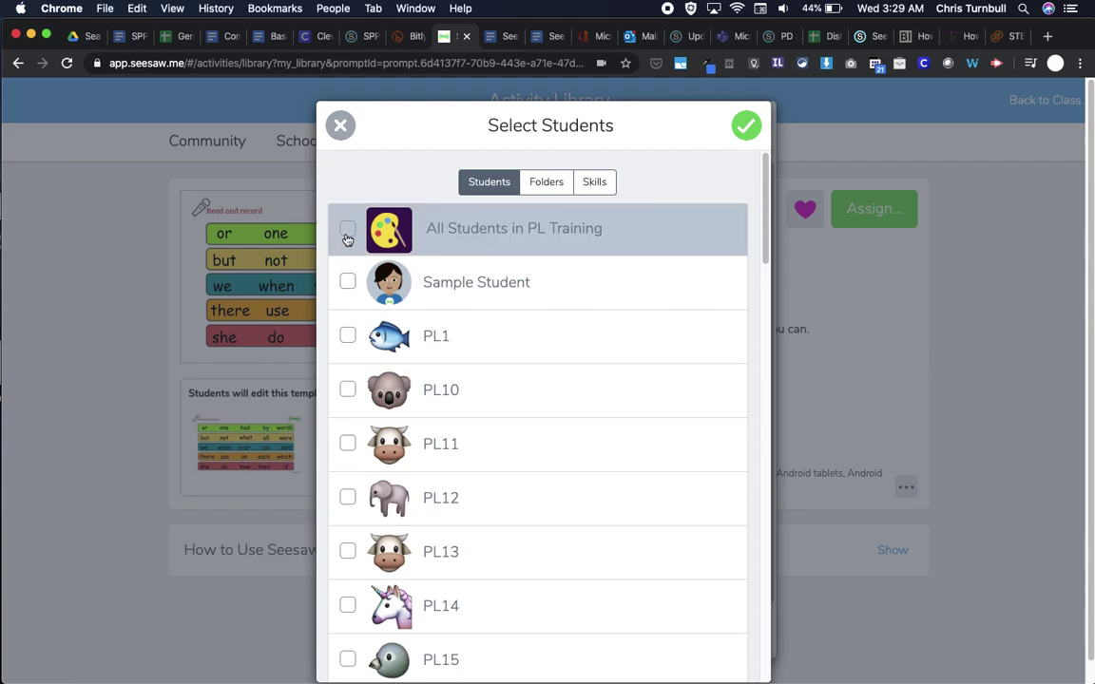
left_click(347, 230)
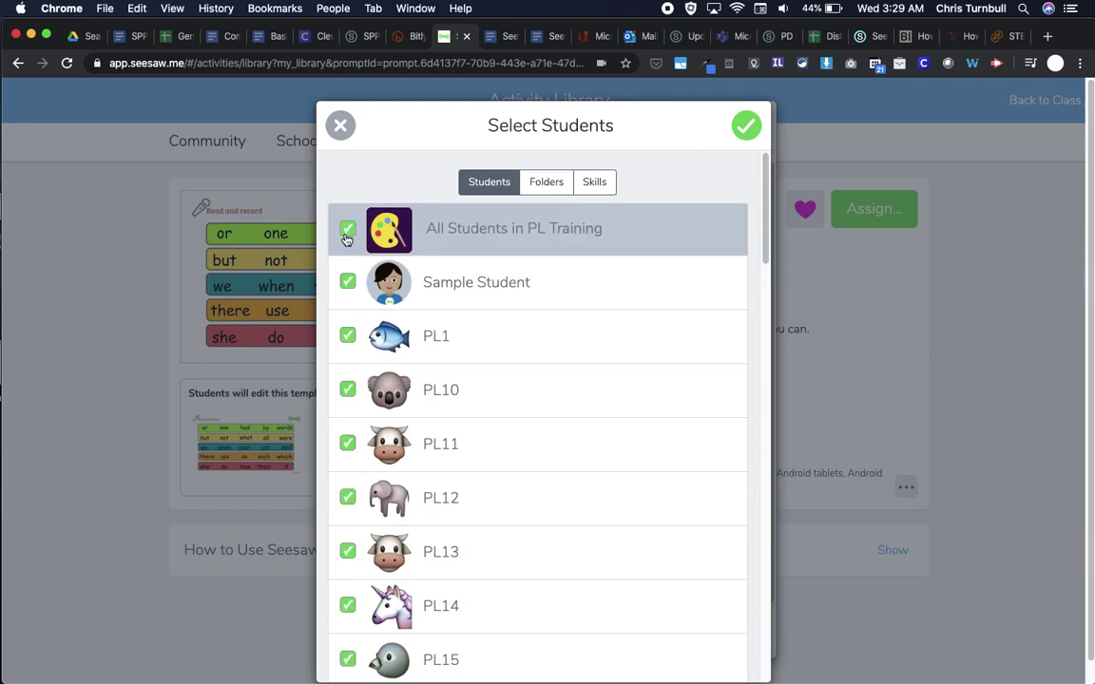
left_click(347, 235)
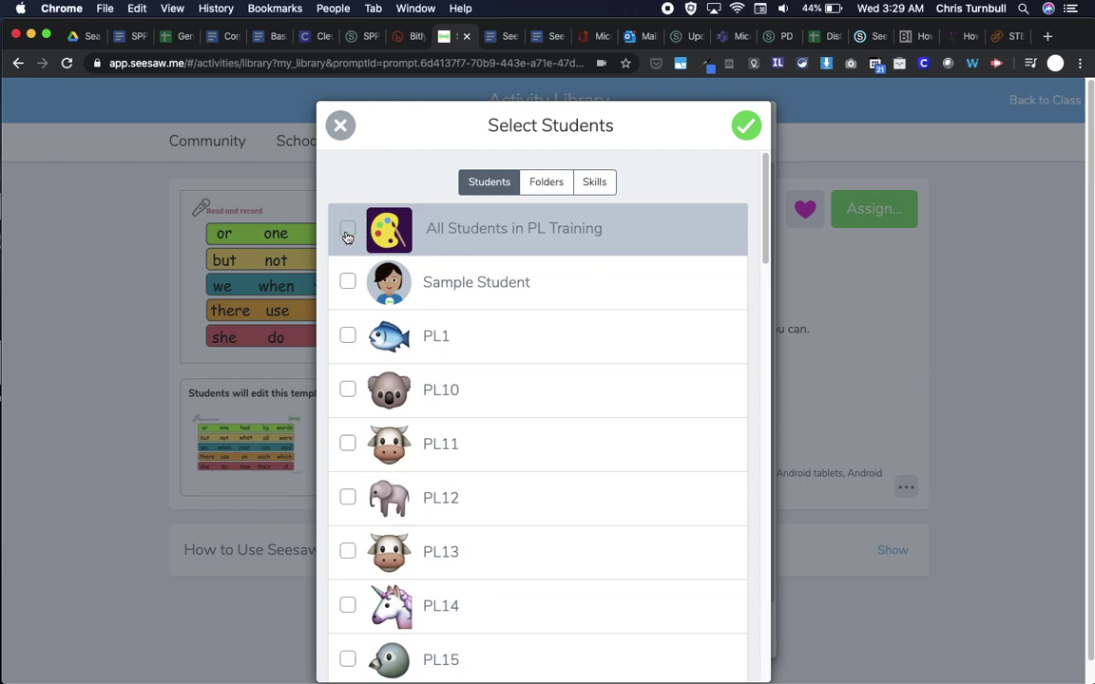
left_click(349, 333)
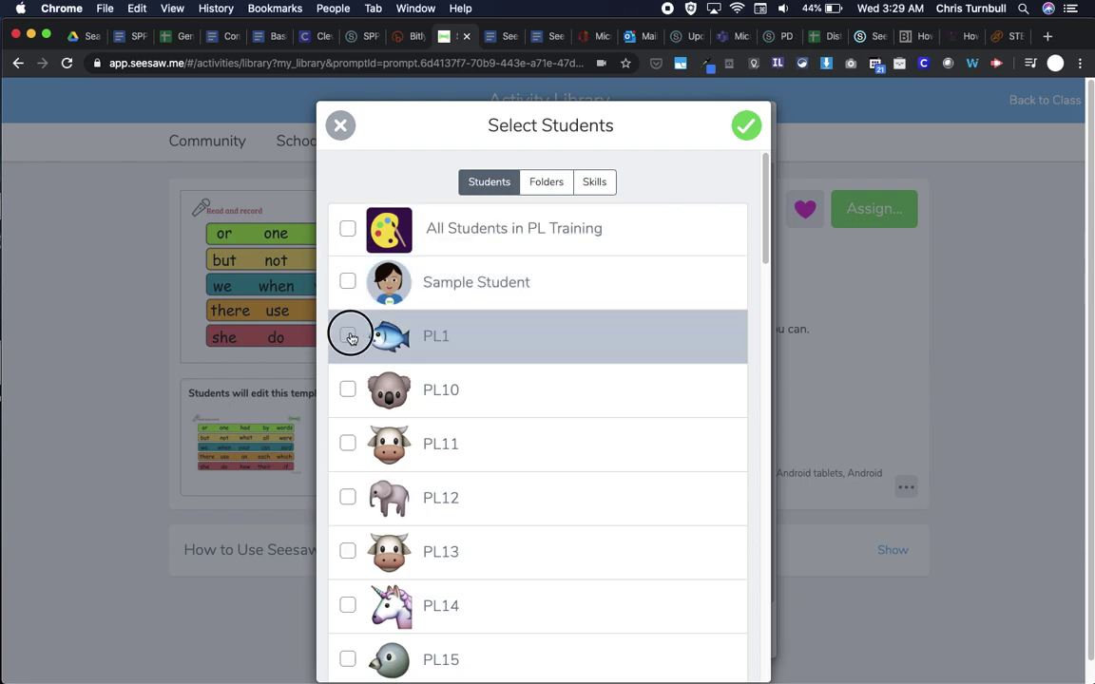
left_click(347, 395)
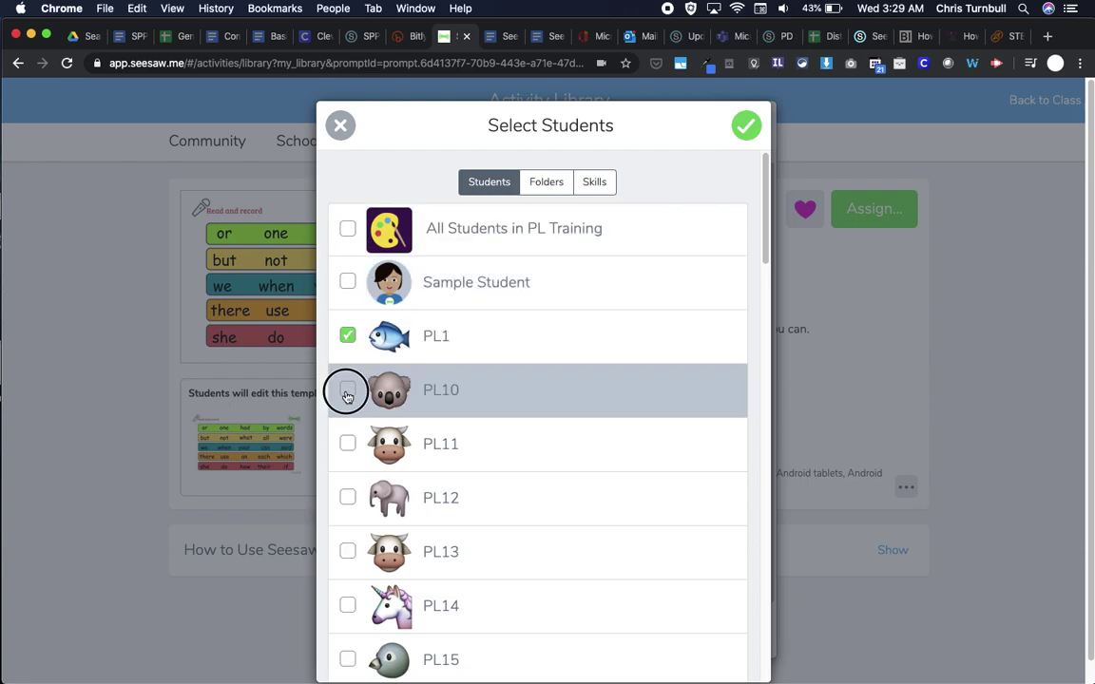
right_click(349, 504)
left_click(335, 515)
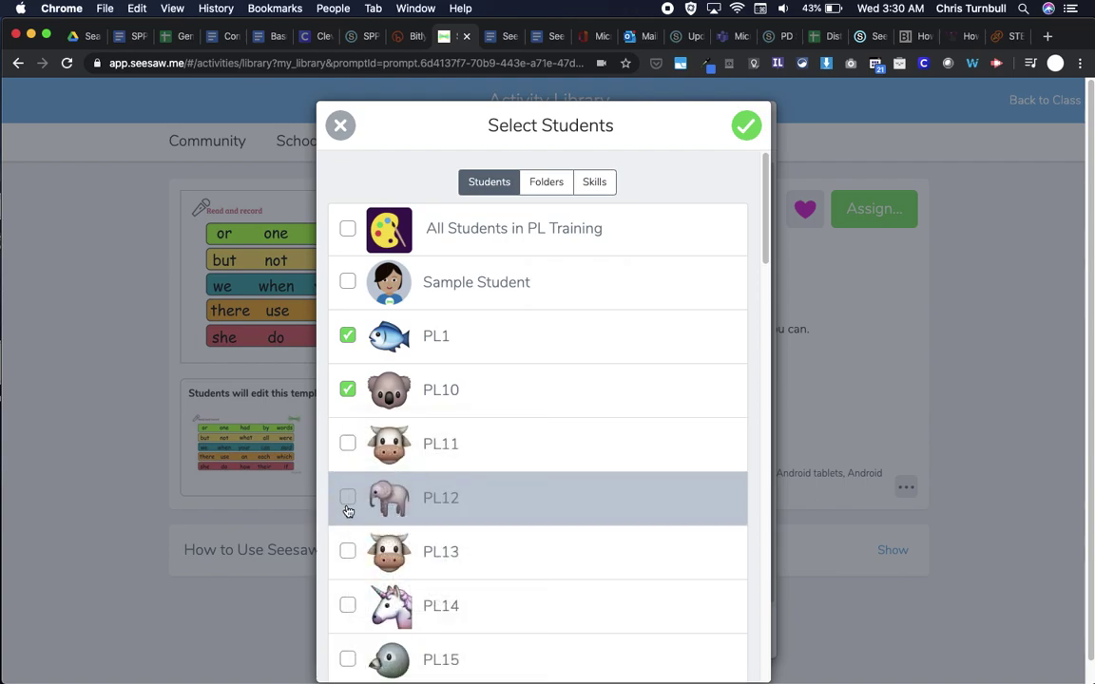
left_click(347, 498)
left_click(348, 604)
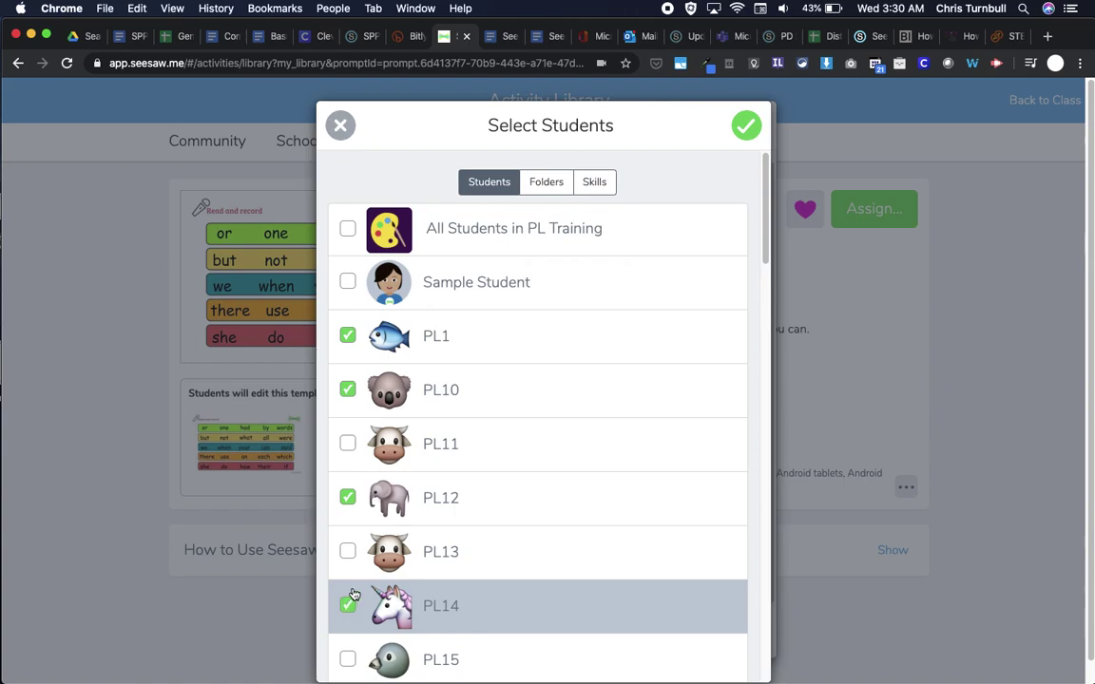
left_click(747, 126)
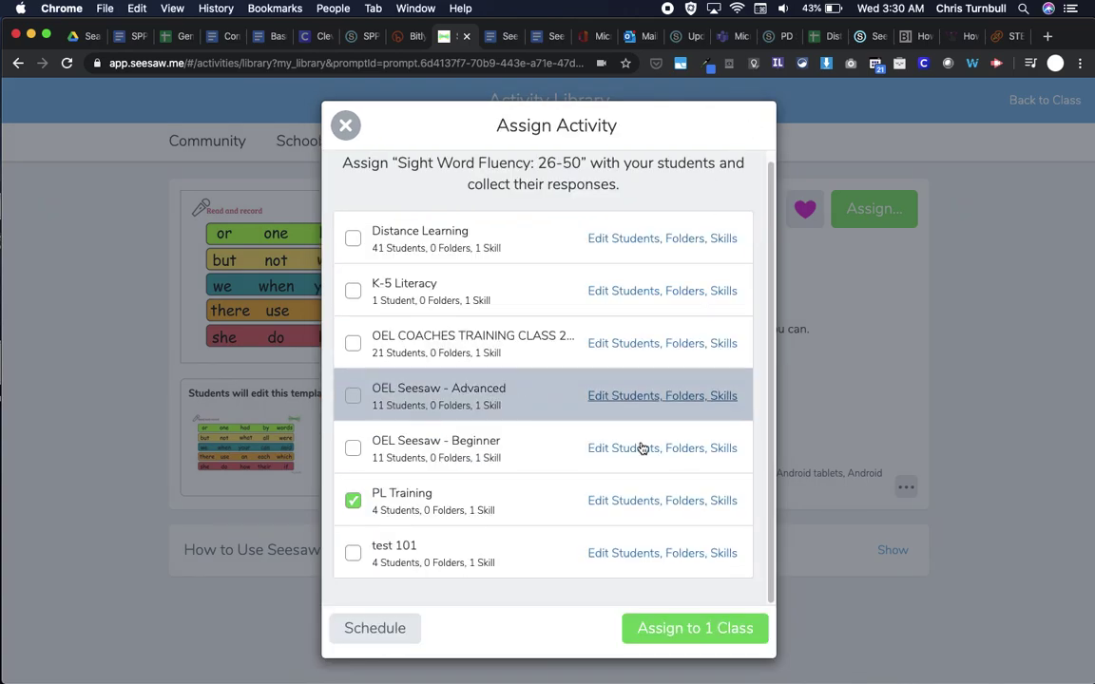
- Add the Reading folder to PL Training's assignment and assign the sight word activity to the class
left_click(673, 505)
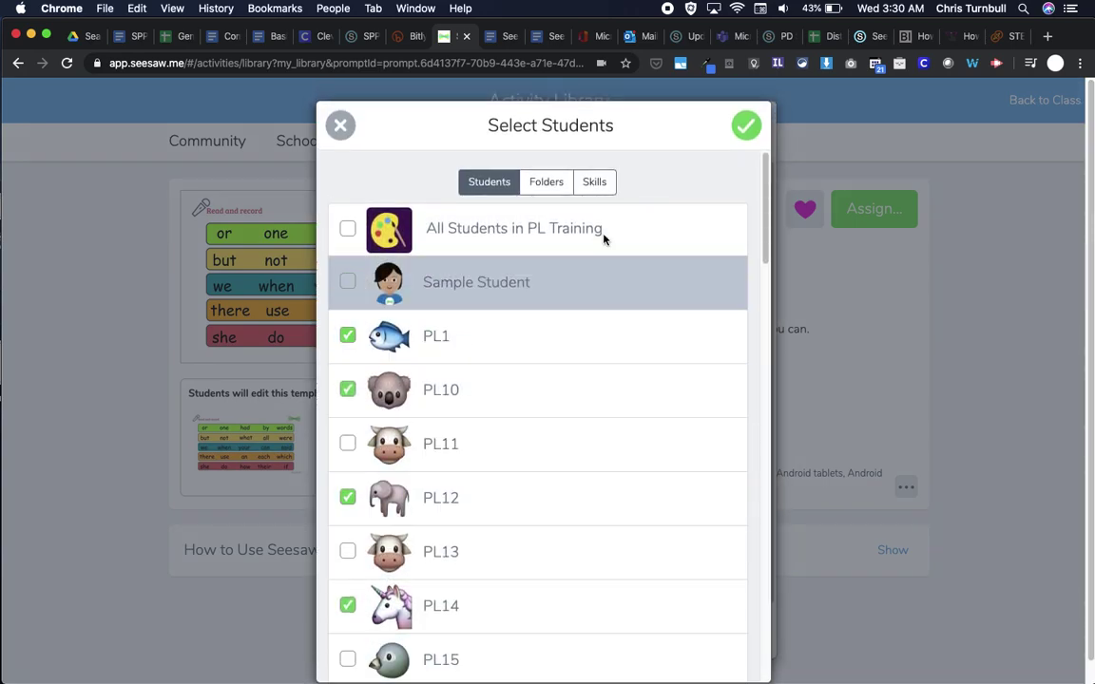
left_click(549, 182)
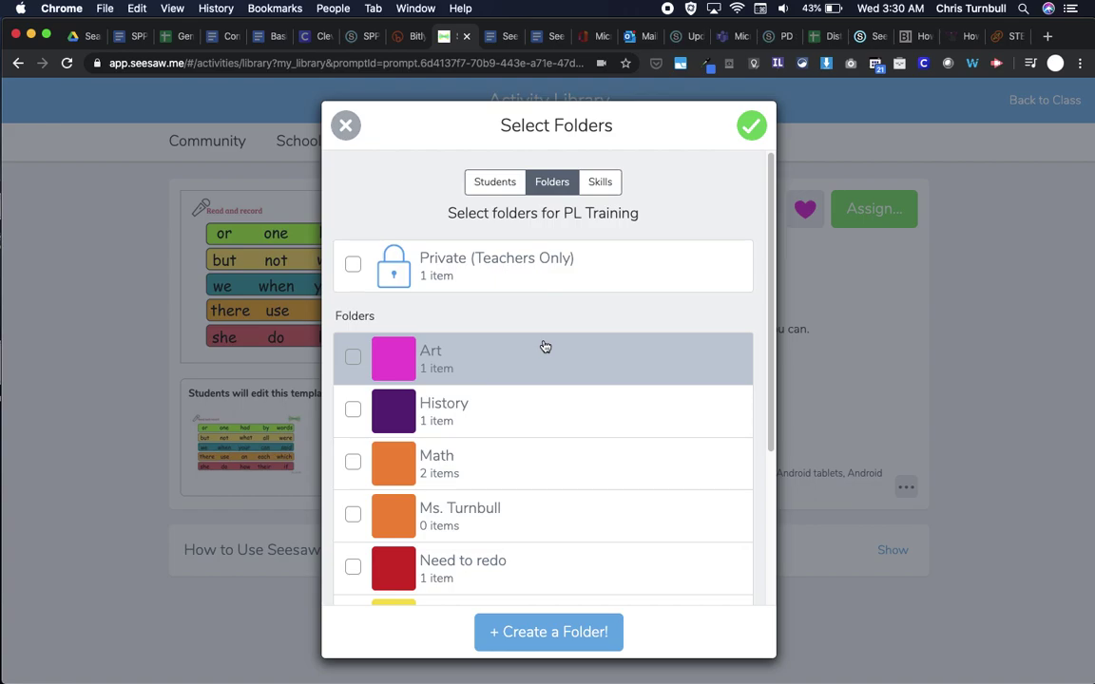
scroll(545, 346, "down", 2)
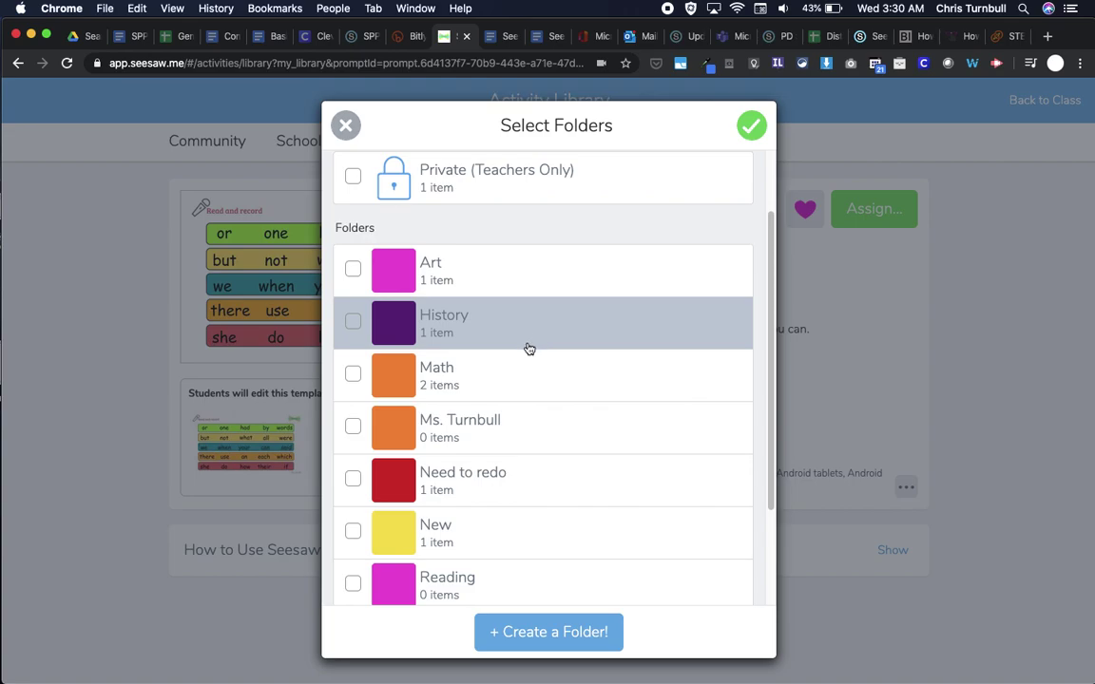
scroll(533, 390, "down", 3)
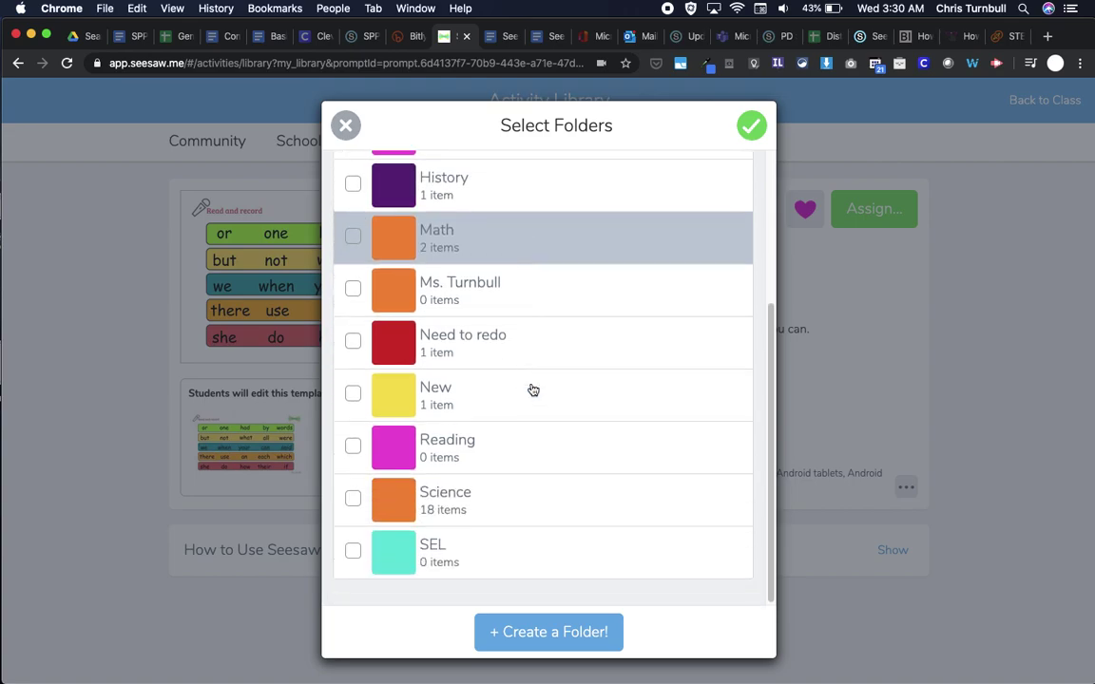
left_click(353, 444)
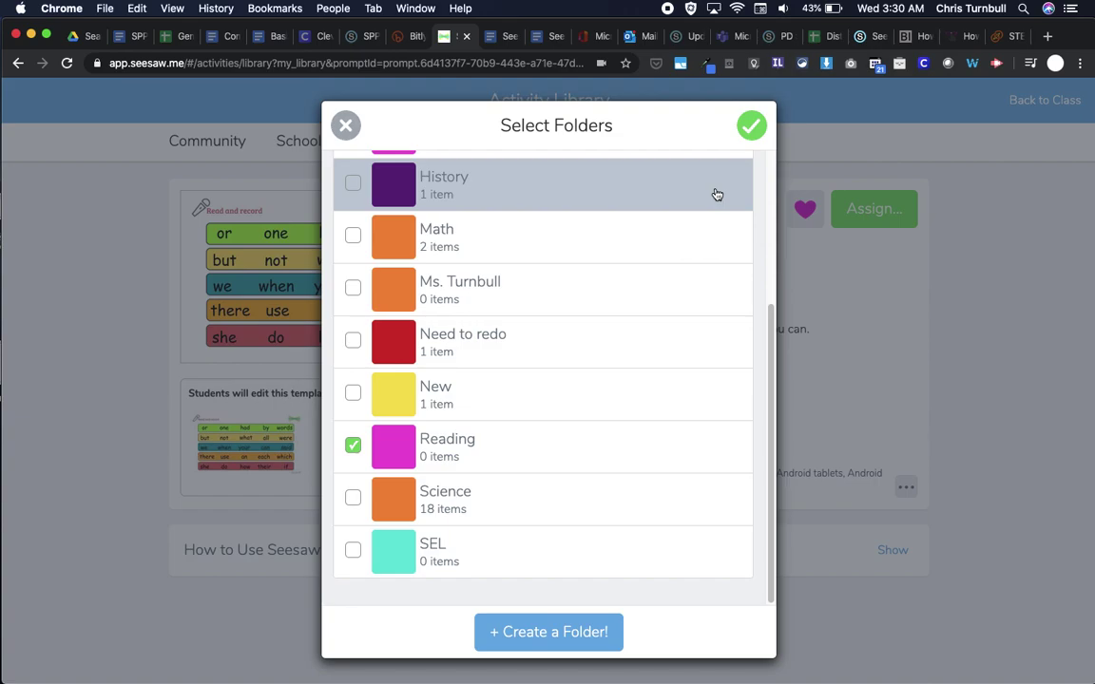
left_click(751, 128)
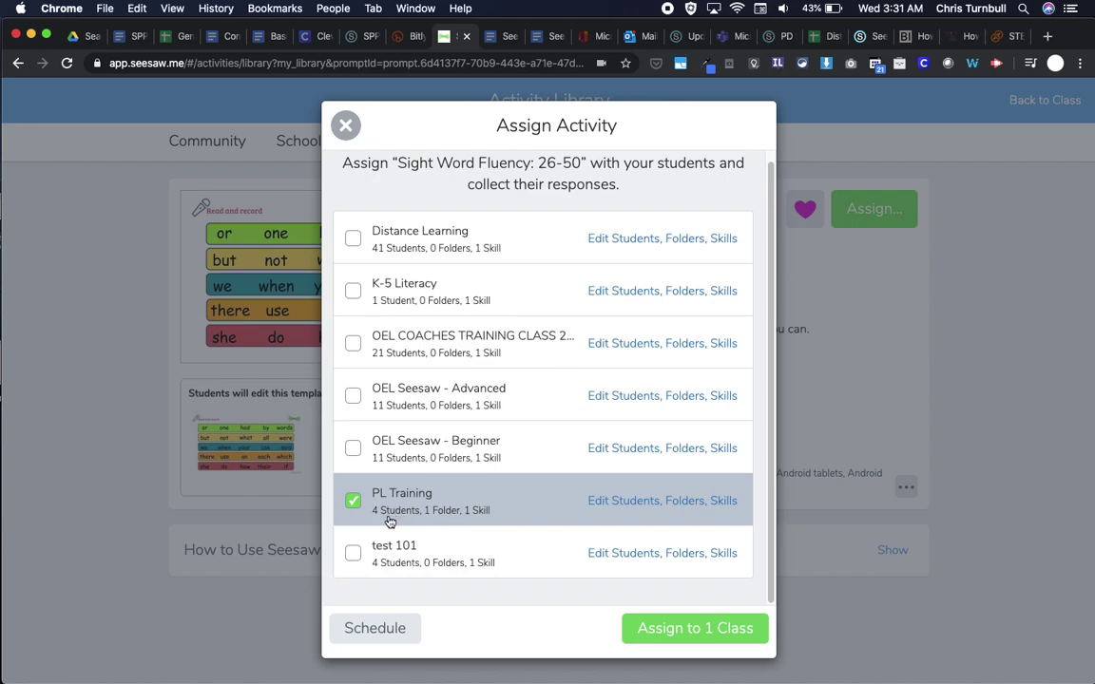
left_click(697, 629)
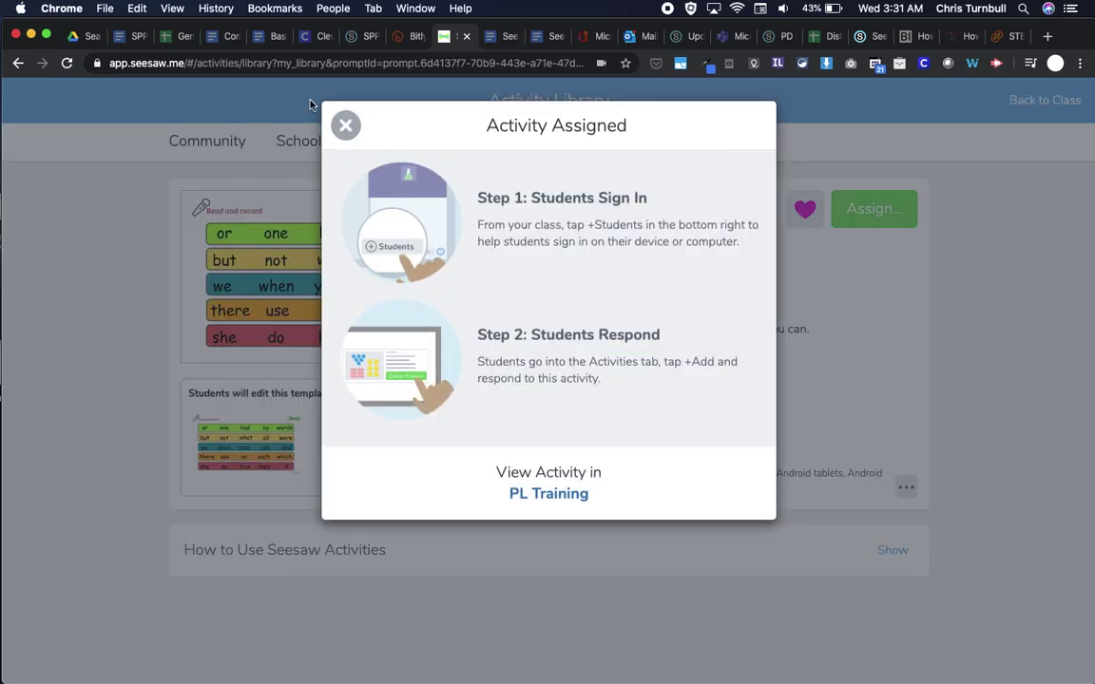
left_click(345, 127)
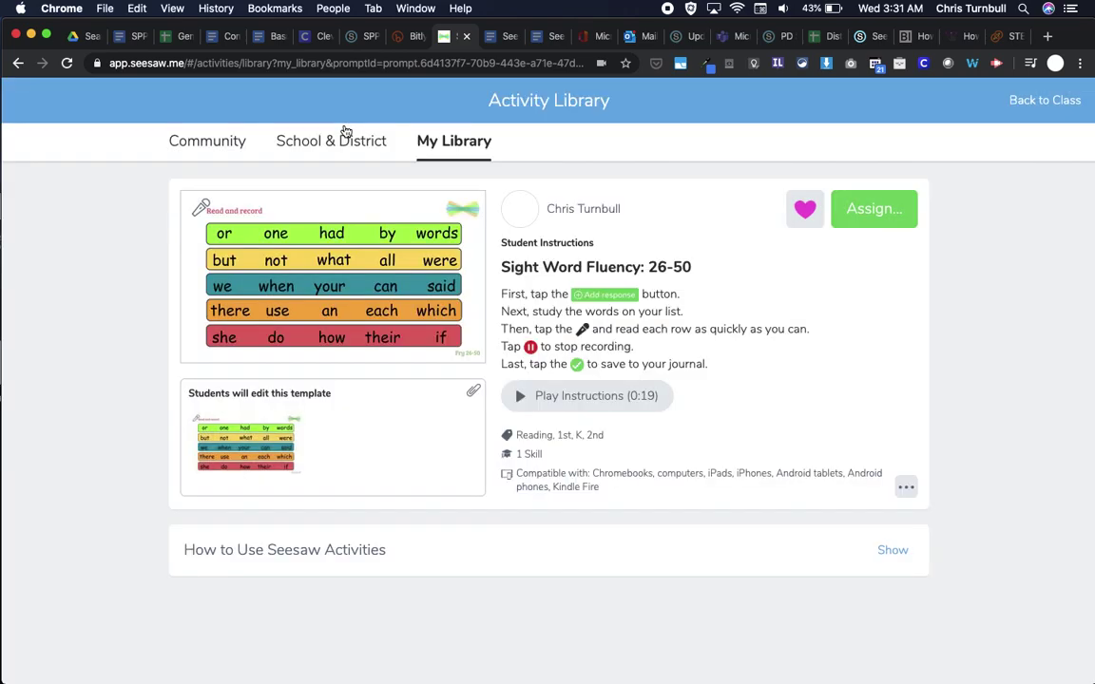
- Open Day 4 Math Lesson 3 from My Library and choose the PL Training class for its assignment
left_click(481, 144)
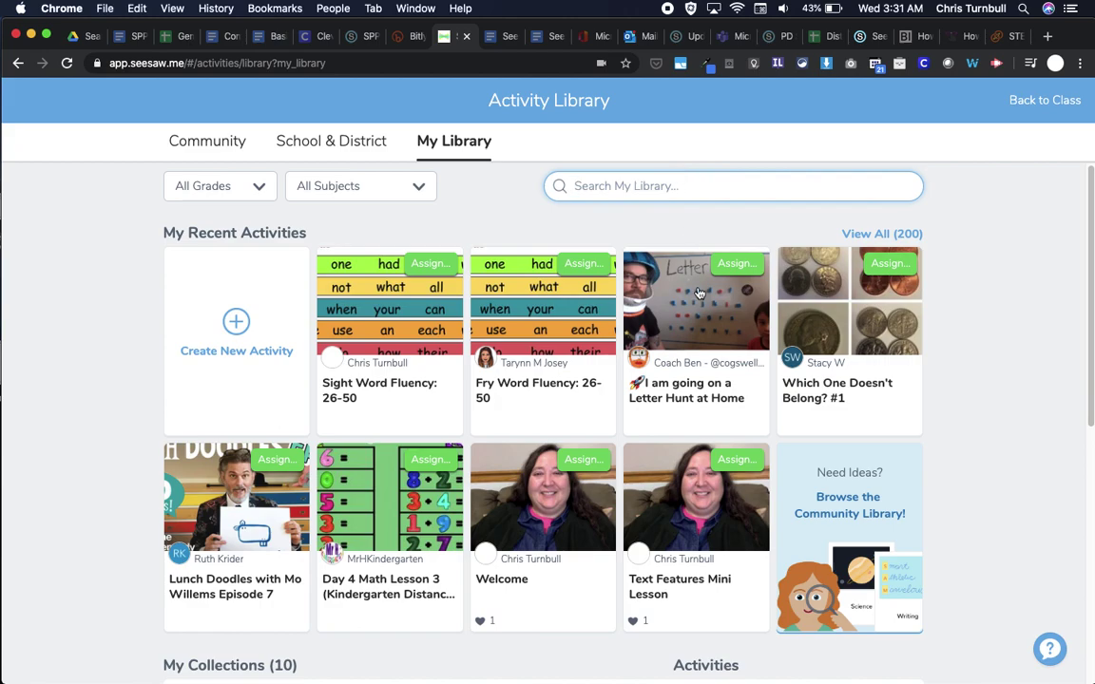
left_click(376, 511)
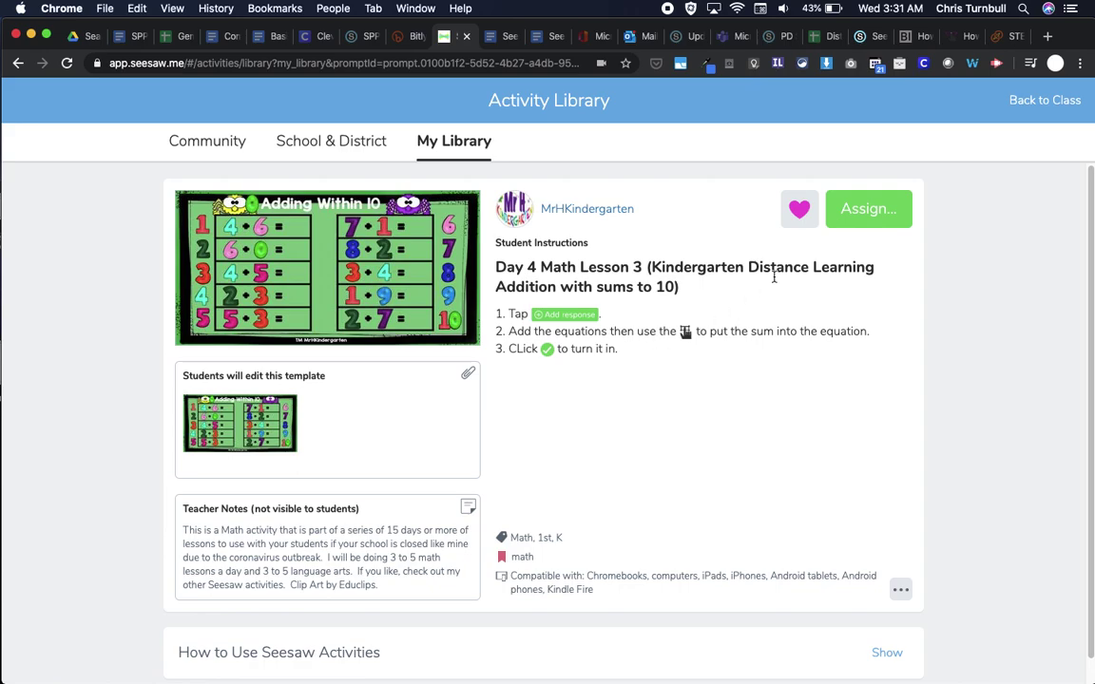
left_click(871, 211)
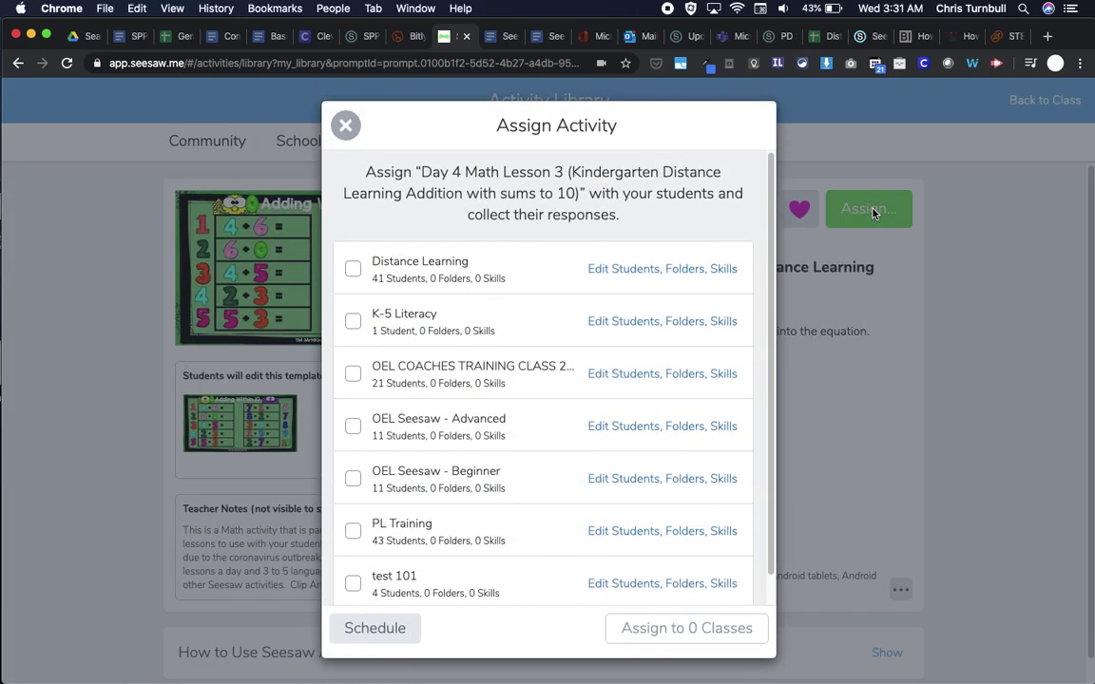
left_click(362, 546)
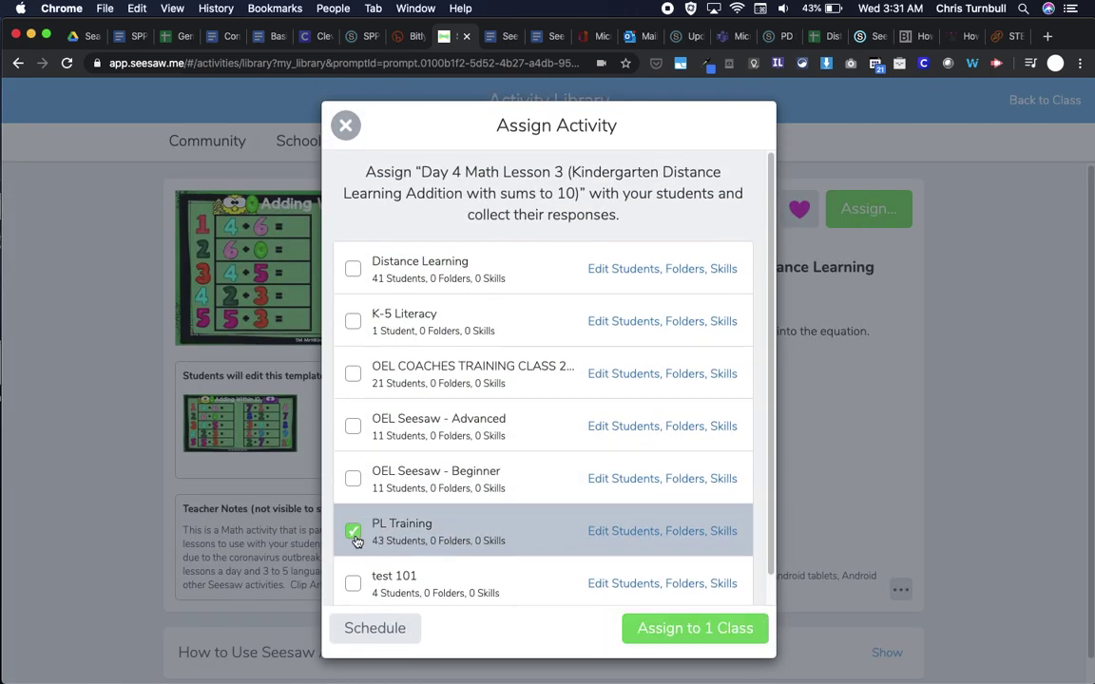
- Add the Math folder and the Grade 1 math skill (Num & Op 1.1.1.2) to PL Training's assignment, keeping all students selected
left_click(619, 540)
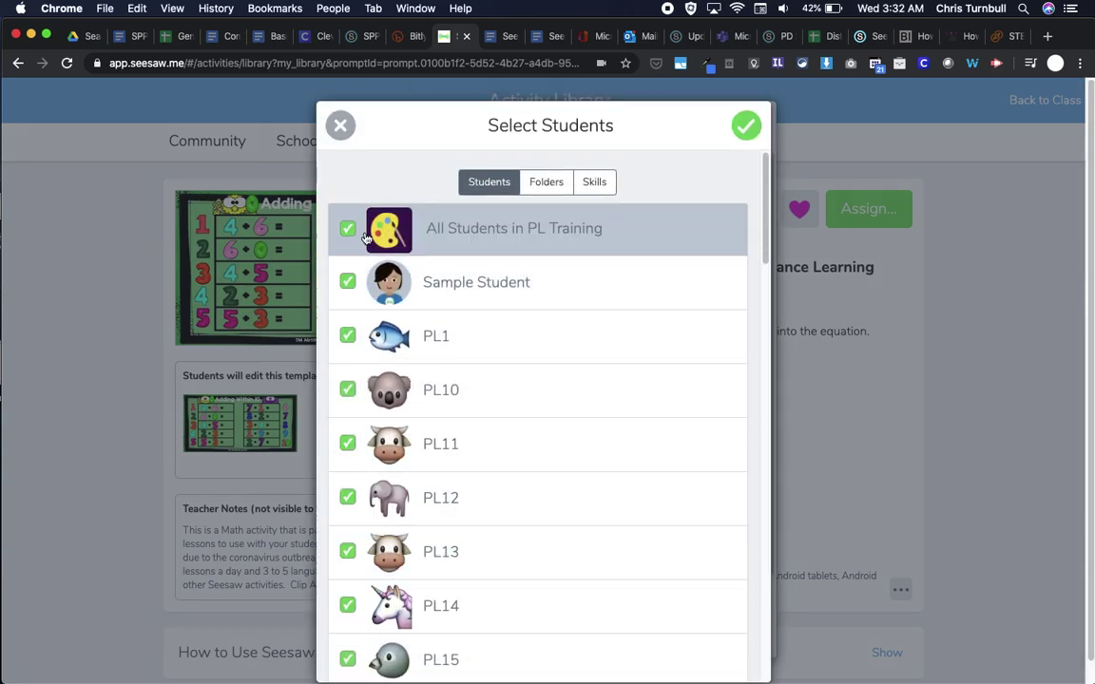
left_click(549, 182)
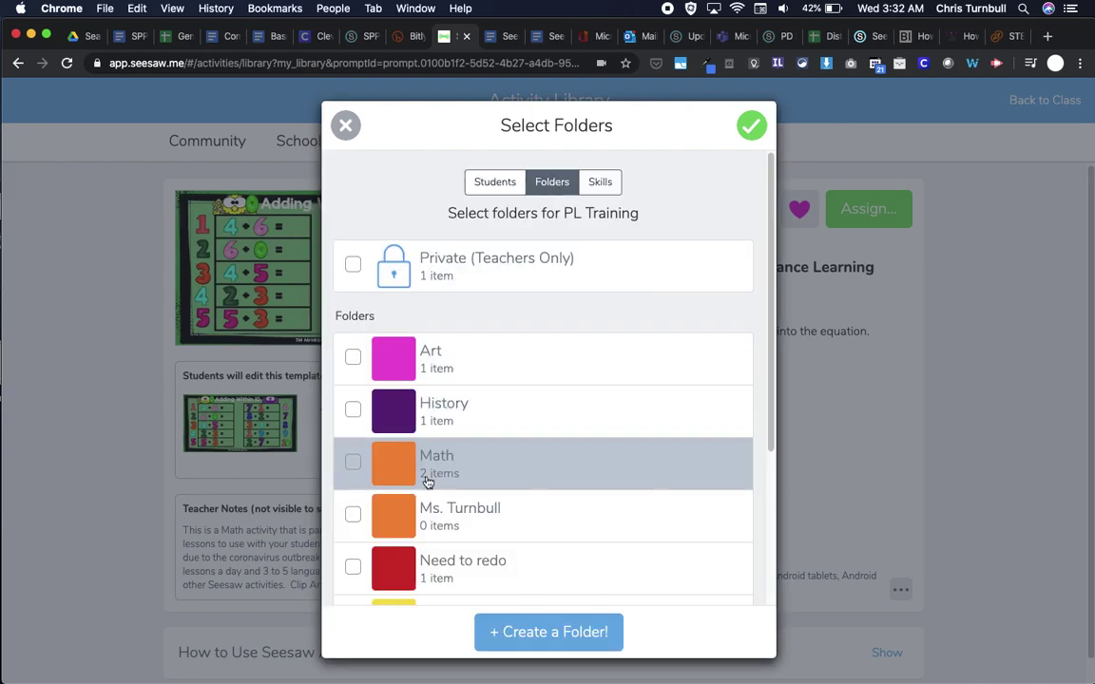
left_click(354, 463)
left_click(602, 182)
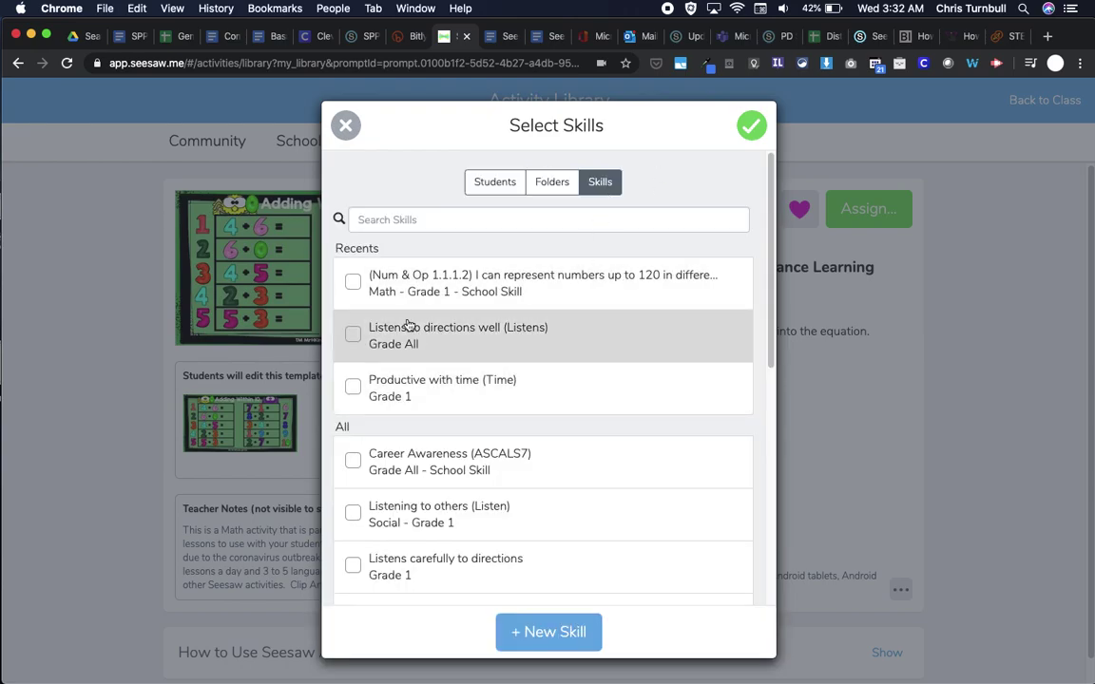
left_click(354, 283)
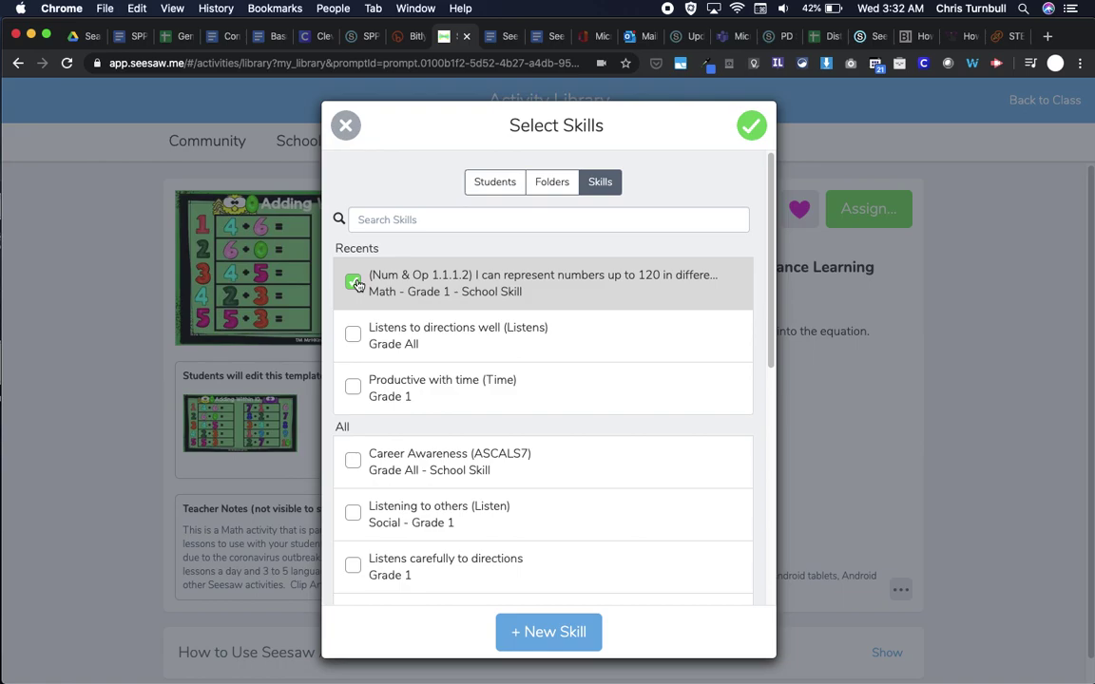
left_click(751, 126)
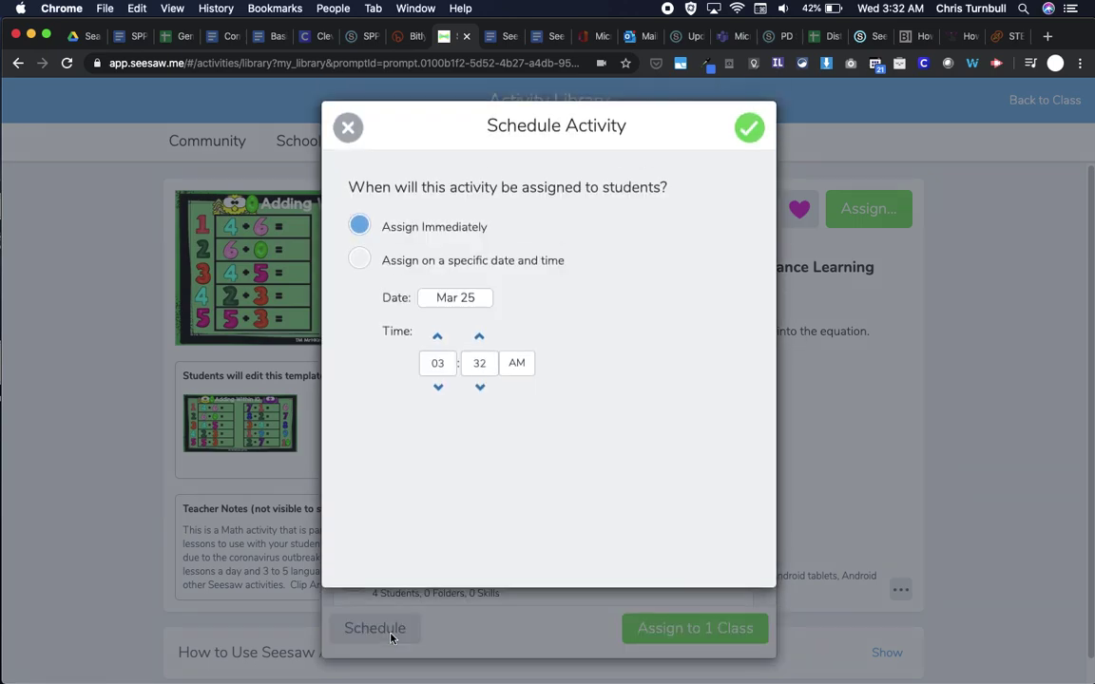
- Schedule the math activity for Mar 26 at 09:30 AM and assign it to the class
left_click(458, 298)
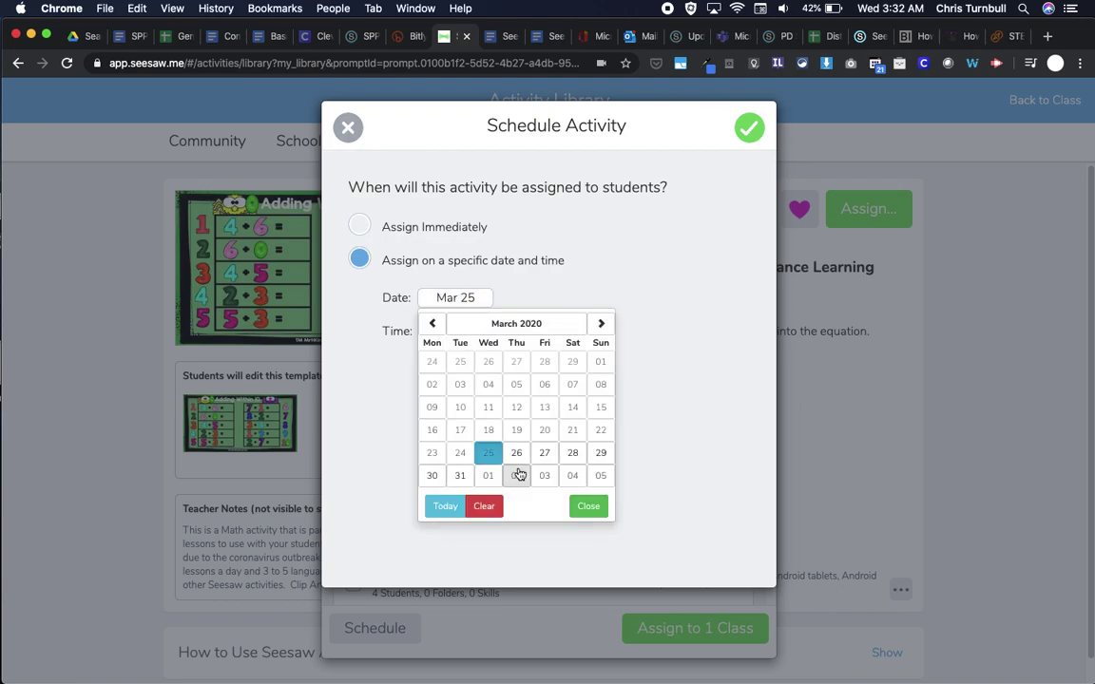
left_click(522, 454)
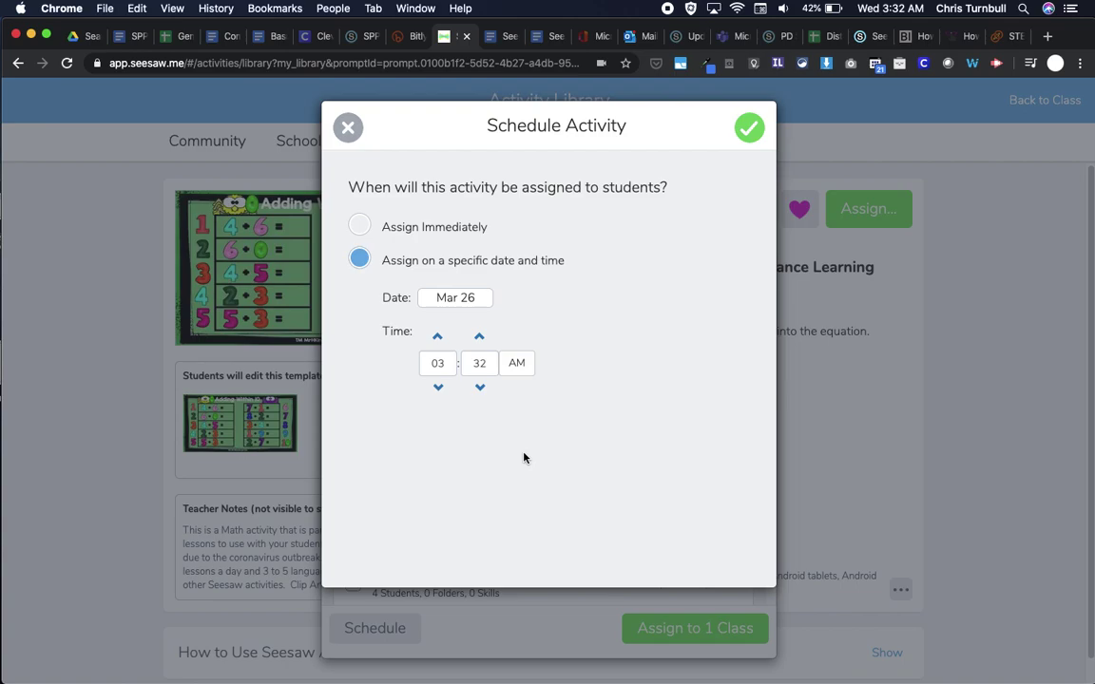
left_click(453, 362)
double_click(428, 362)
type("9")
left_click(488, 369)
key("BackSpace")
type("0")
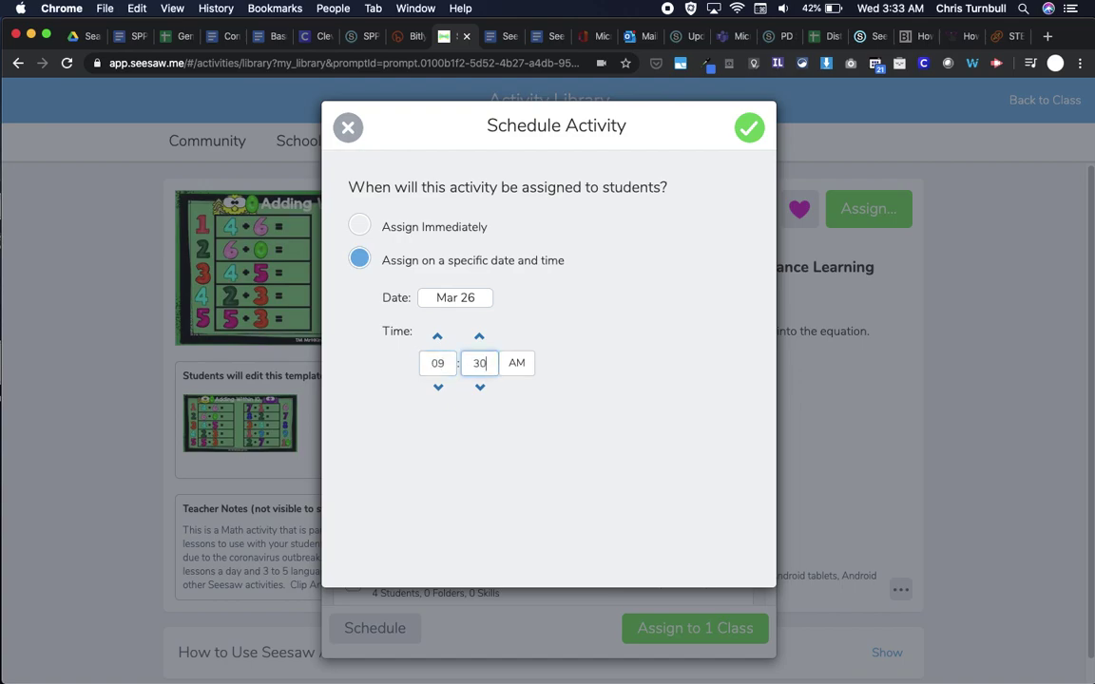
left_click(745, 141)
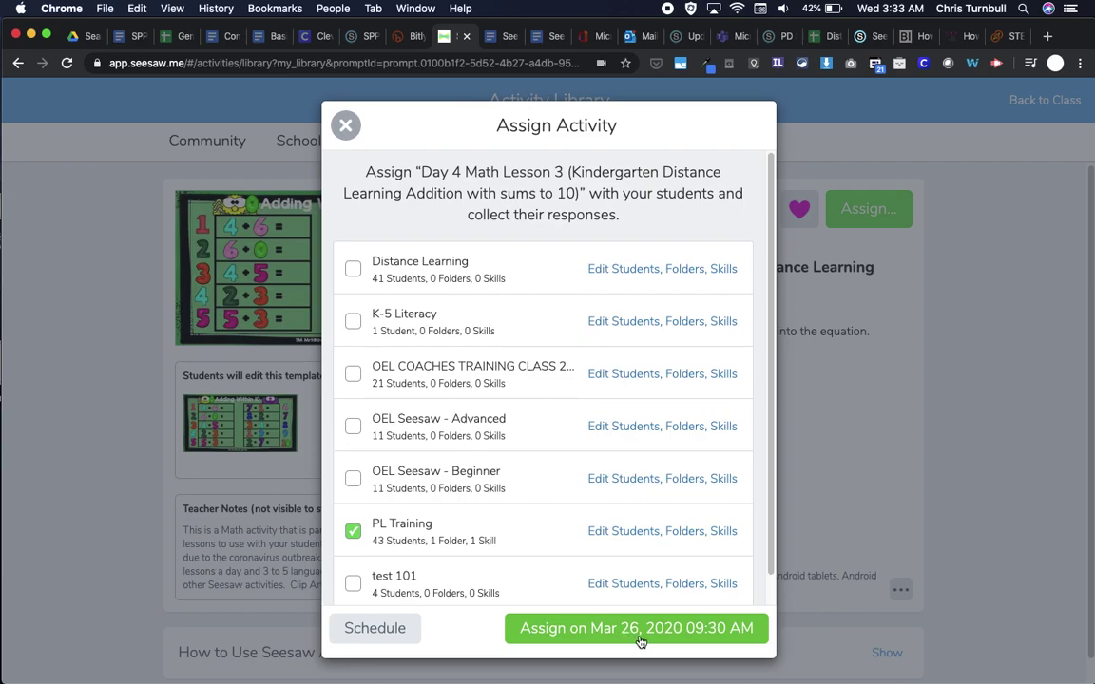
left_click(686, 632)
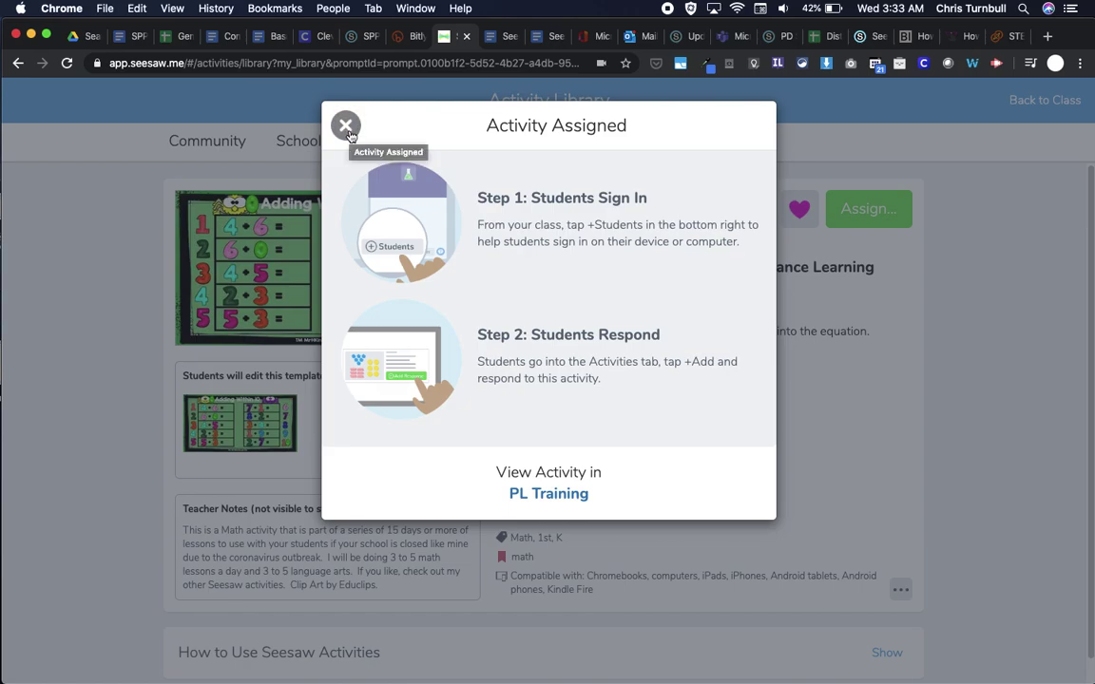
left_click(346, 127)
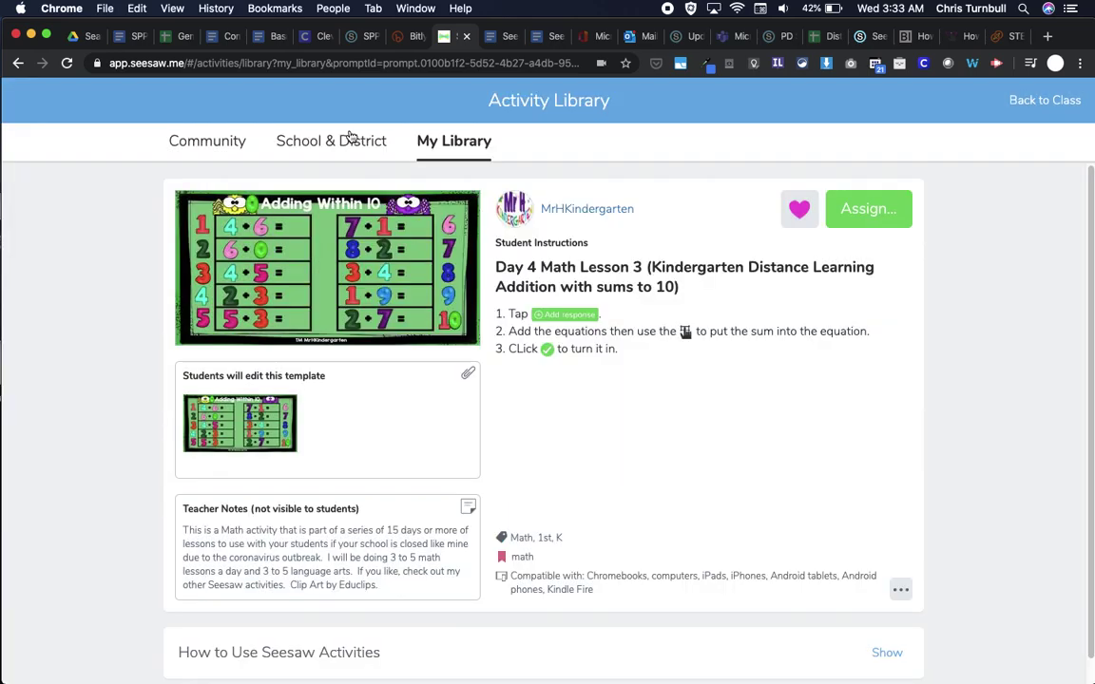